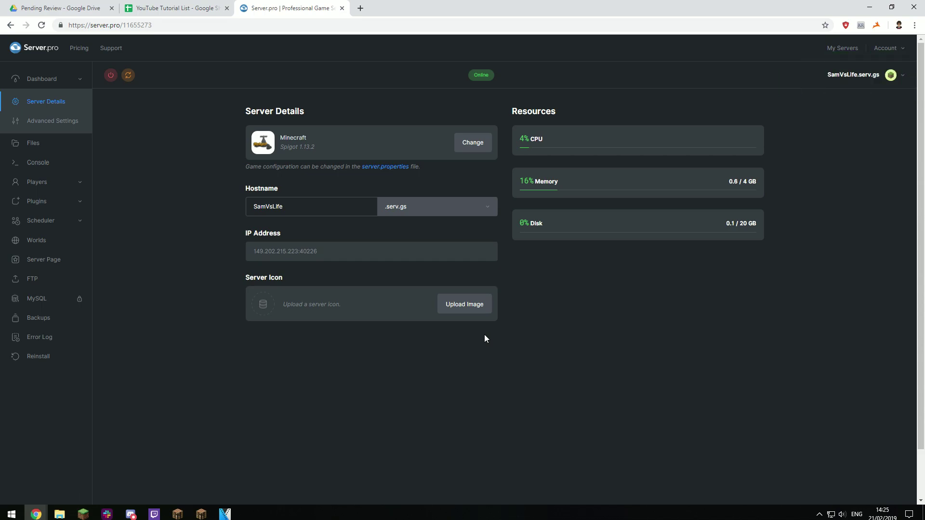
Search the server's Spigot plugin catalogue for 'combat log'.
left_click(26, 203)
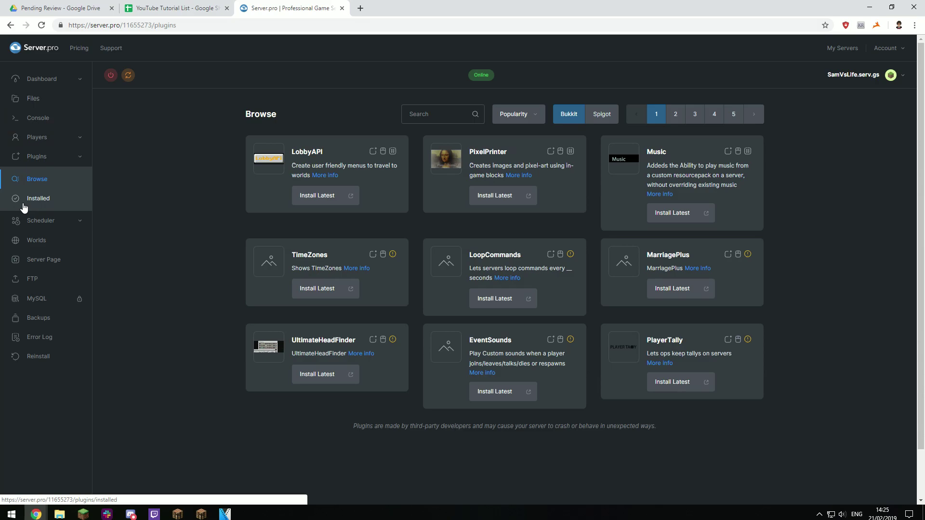
left_click(603, 114)
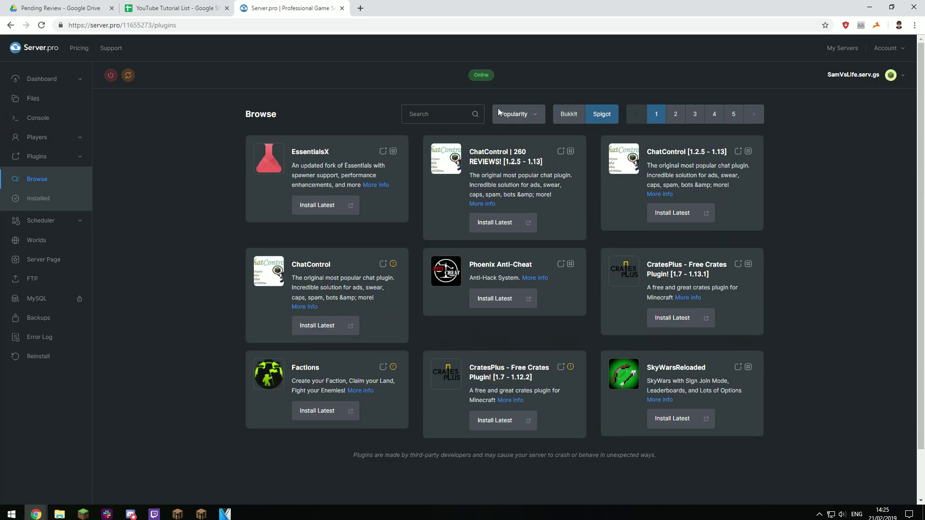
left_click(423, 113)
type("combat log")
left_click(476, 115)
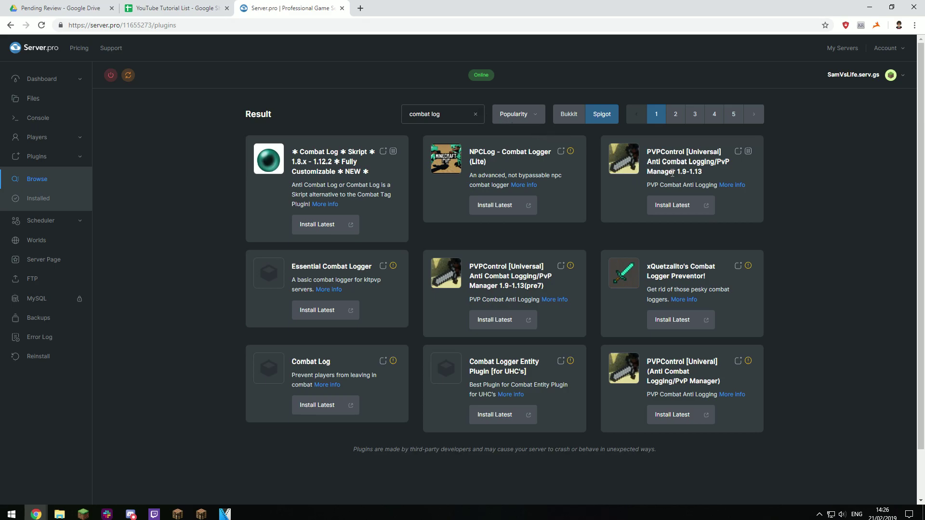
Install the latest PVPControl, restart the server, and check it among installed plugins.
left_click(675, 205)
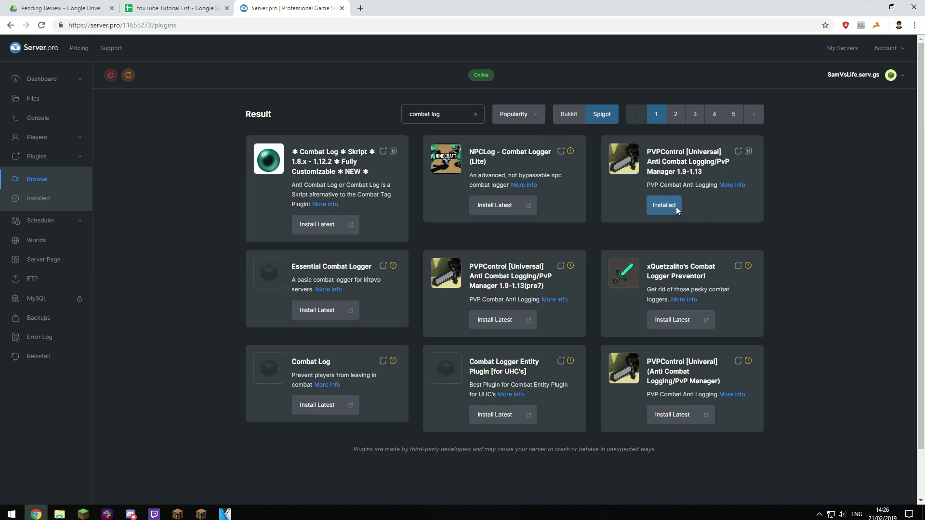
left_click(128, 75)
left_click(38, 200)
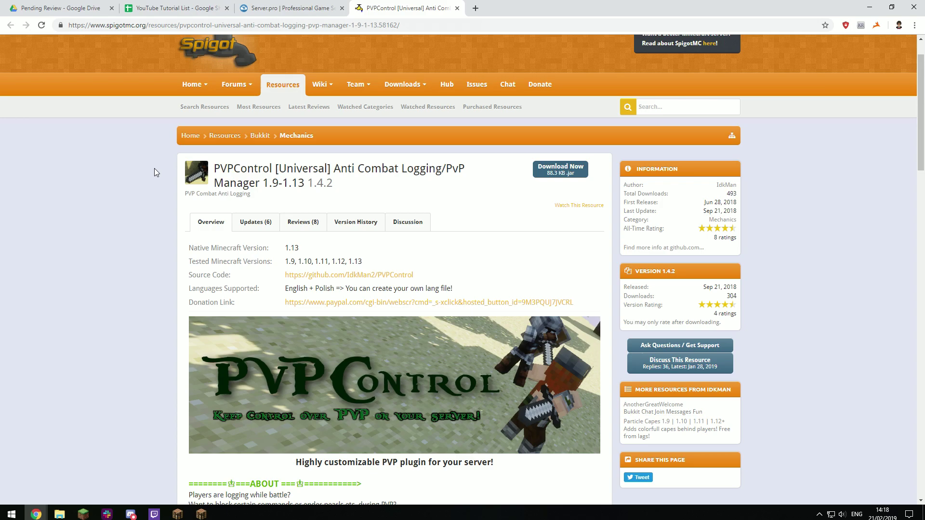
Scroll the PVPControl resource page, highlighting its FEATURES, COMMANDS and PERMISSIONS headings.
scroll(155, 172, "down", 5)
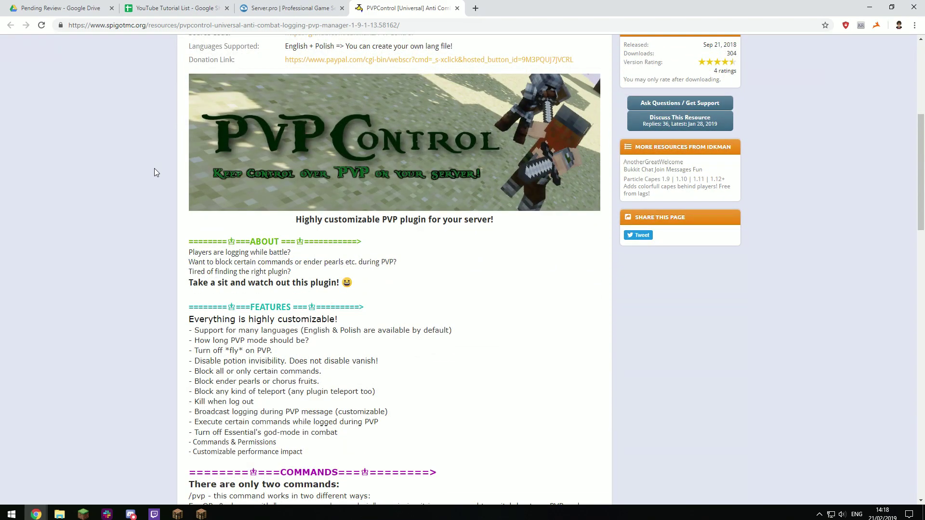
scroll(154, 171, "down", 4)
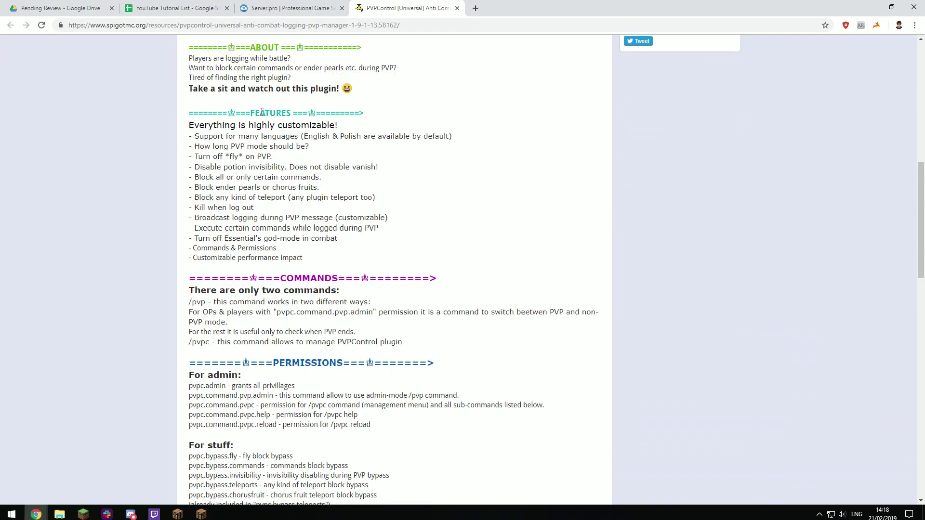
left_click_drag(252, 114, 291, 114)
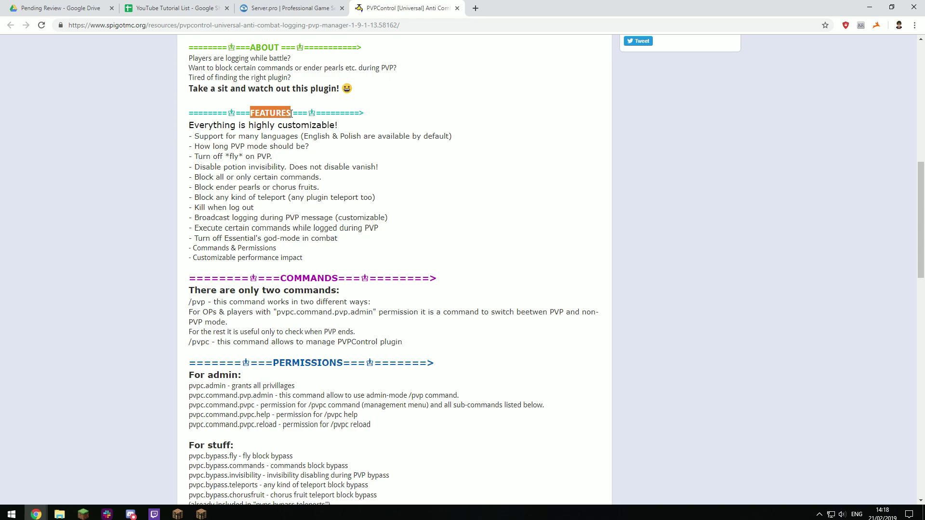
scroll(279, 130, "down", 3)
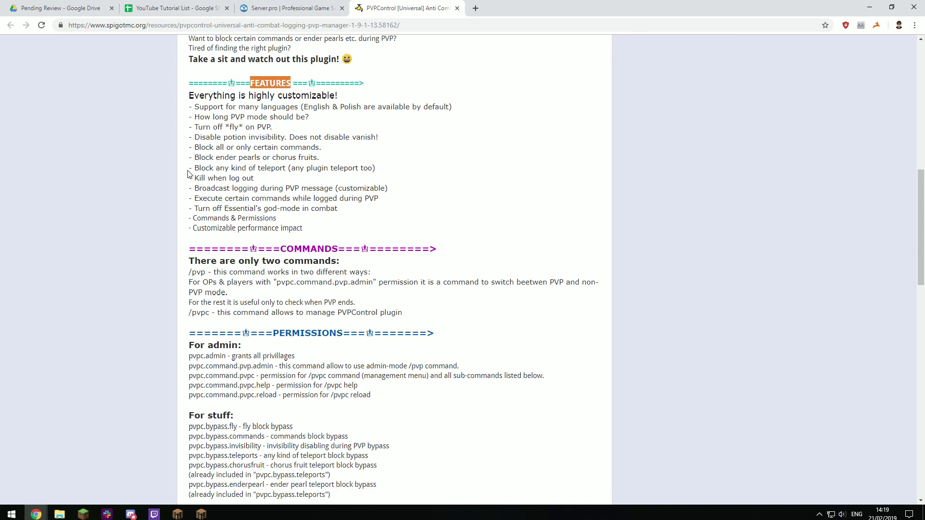
left_click_drag(279, 131, 338, 134)
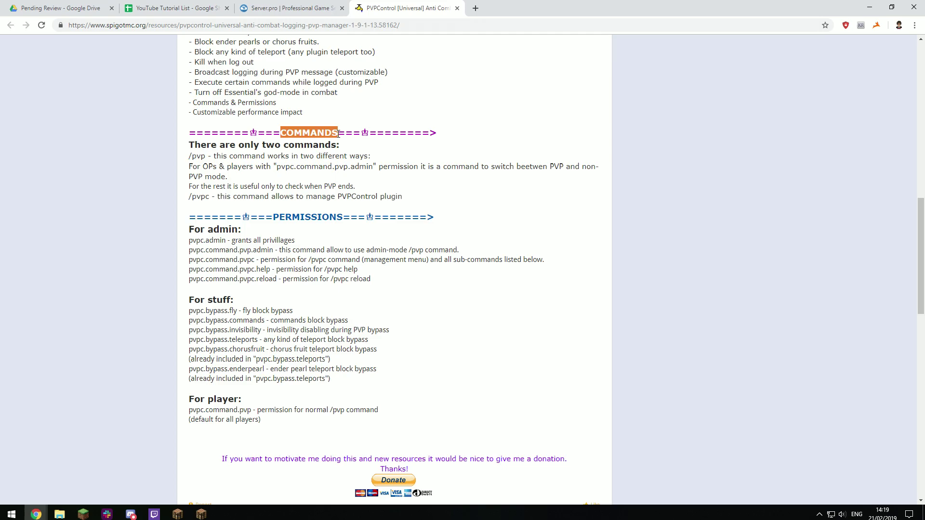
scroll(338, 134, "down", 2)
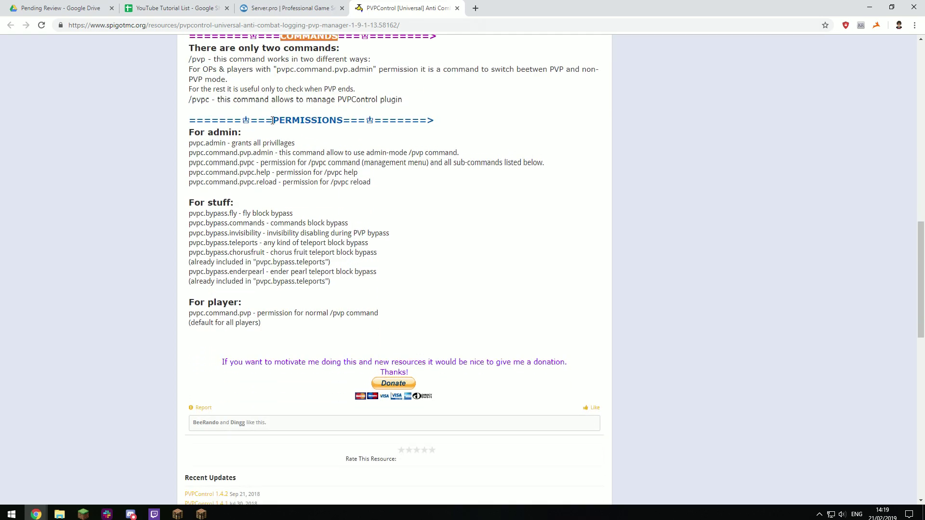
left_click_drag(273, 120, 344, 120)
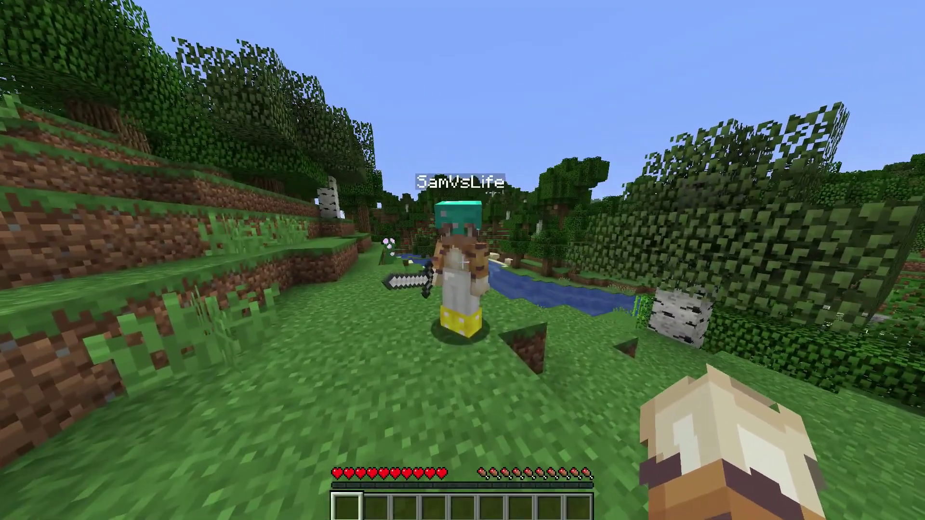
Hit the nearby player to enter PVP mode, then open chat to read PVPControl's messages.
left_click(463, 262)
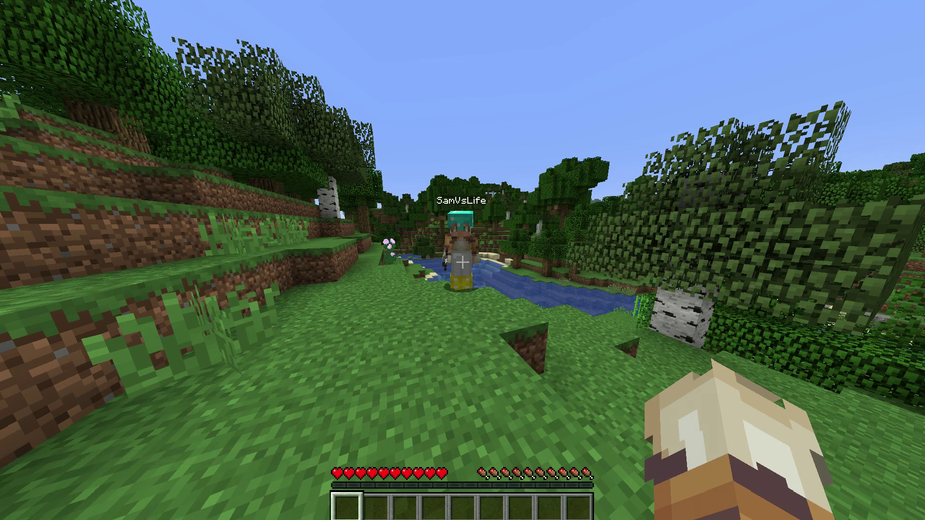
key("t")
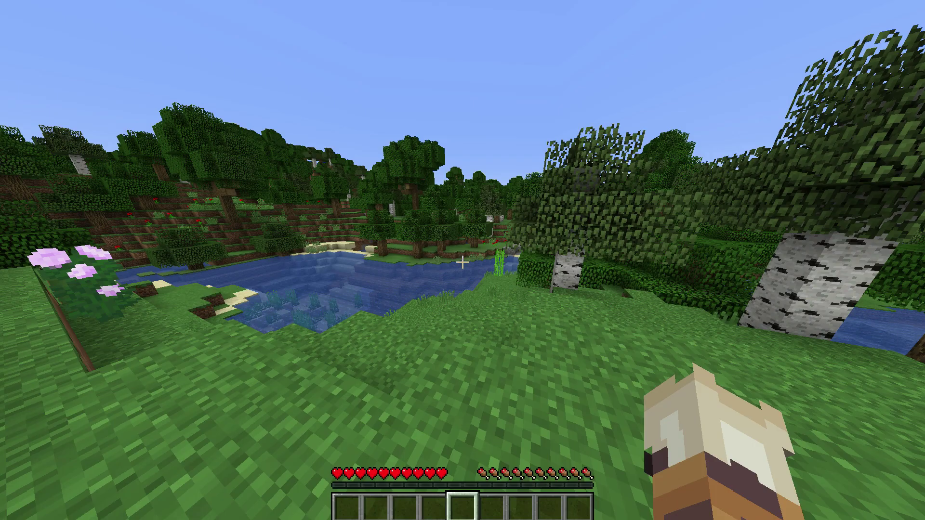
Toggle PVP mode off and back on with /pvp twice.
type("/pvp")
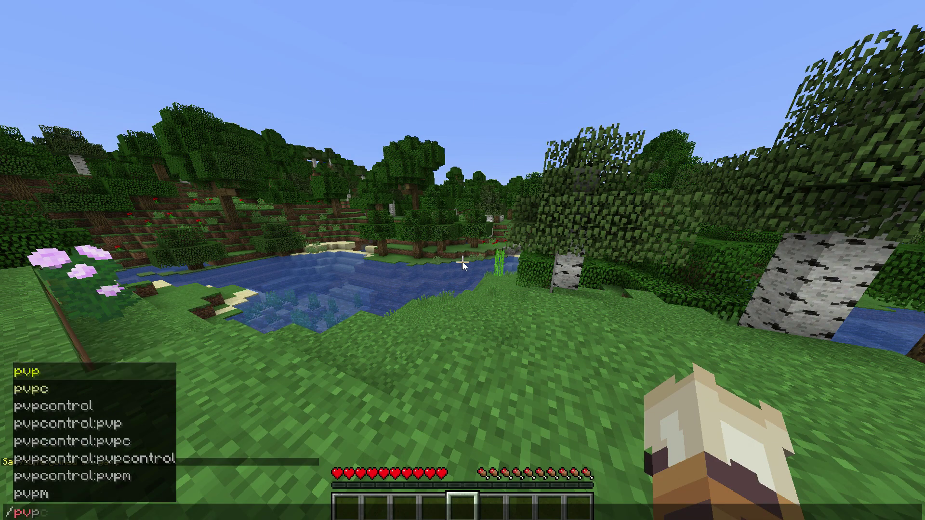
key("Return")
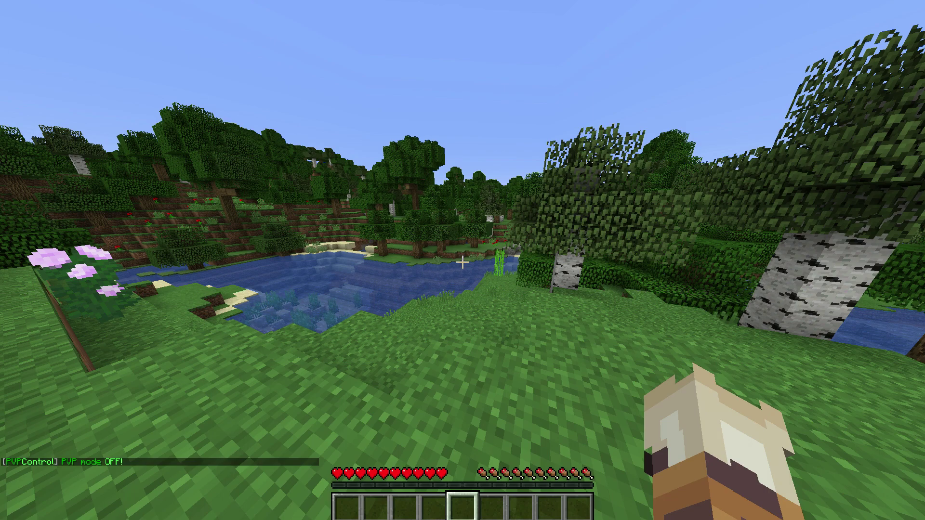
type("/pvp")
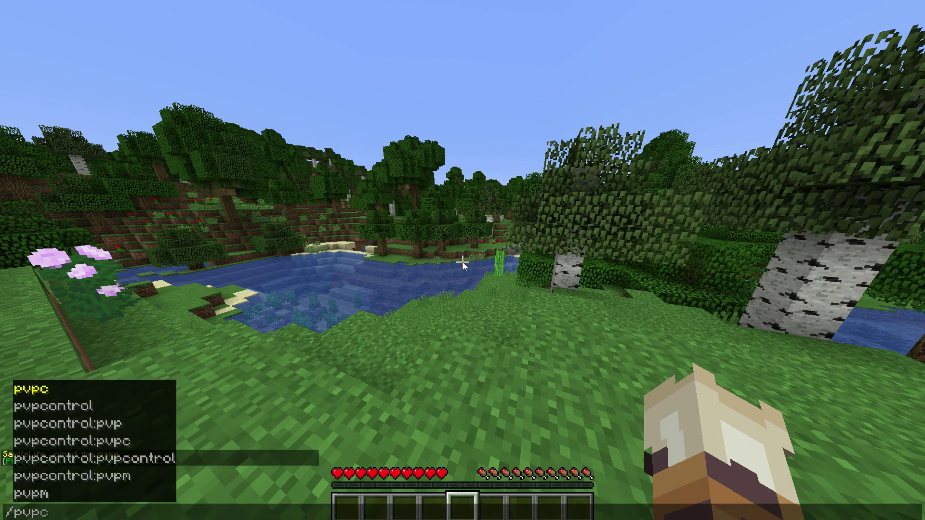
key("Return")
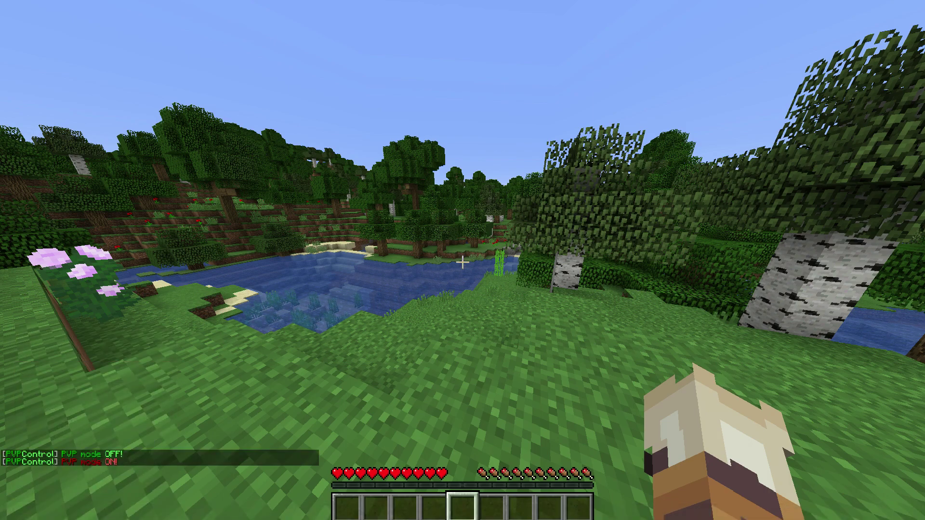
De-op the other player, run /pvp as a non-operator, then enter 'pvpc reload'.
type("/deop s")
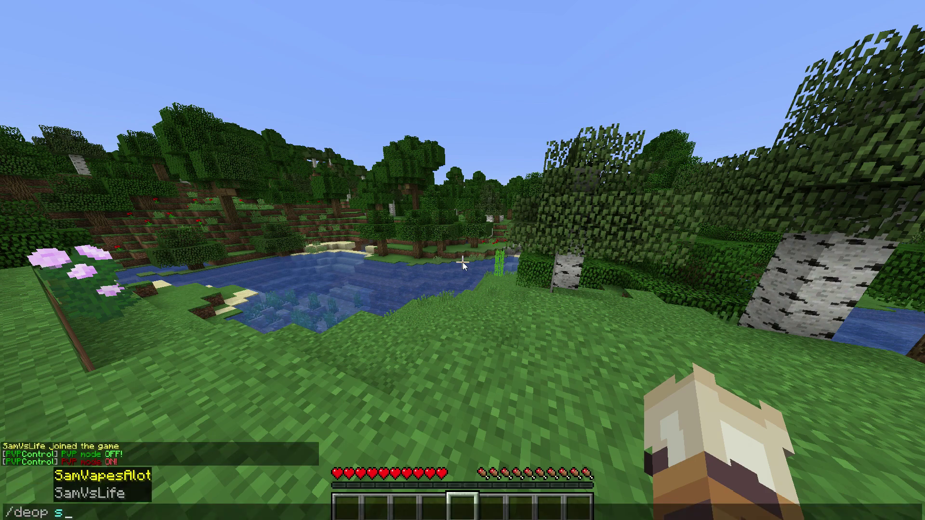
key("Tab")
key("Tab")
key("Return")
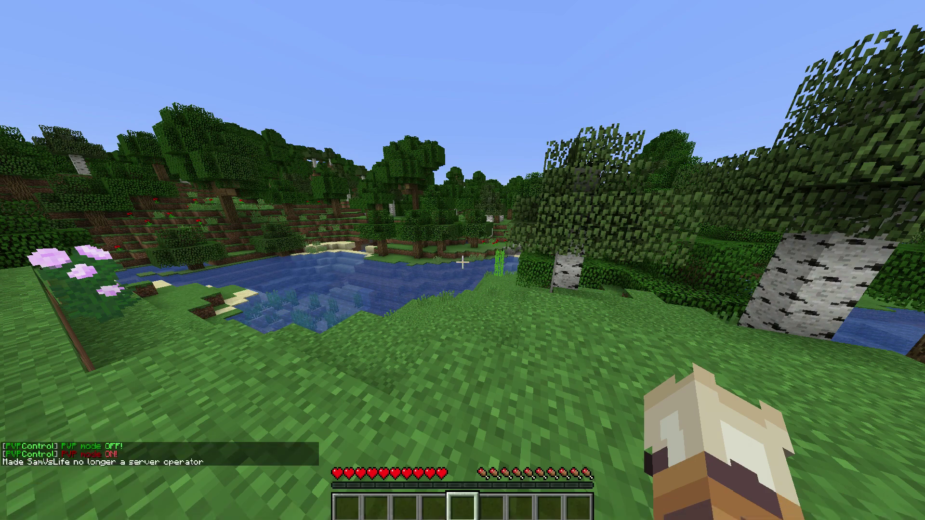
type("/pvpc")
key("Return")
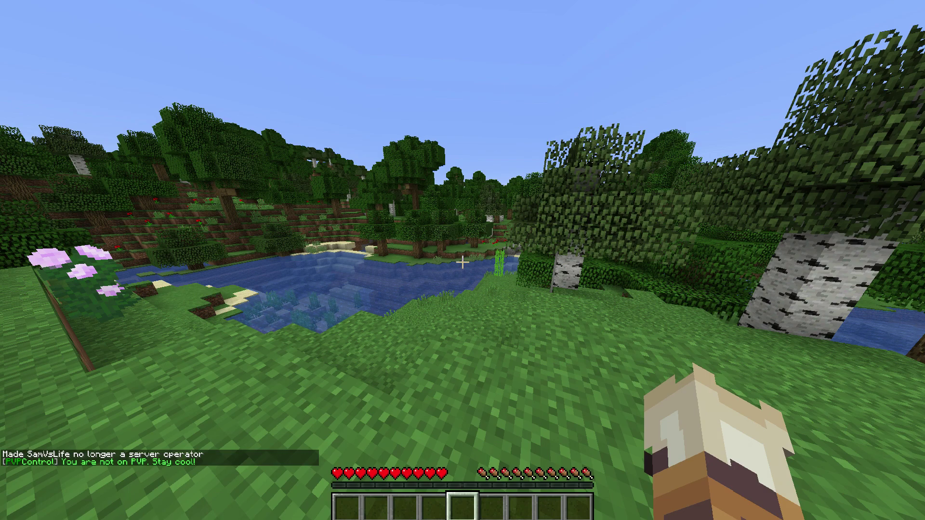
key("slash")
type("pvpc r")
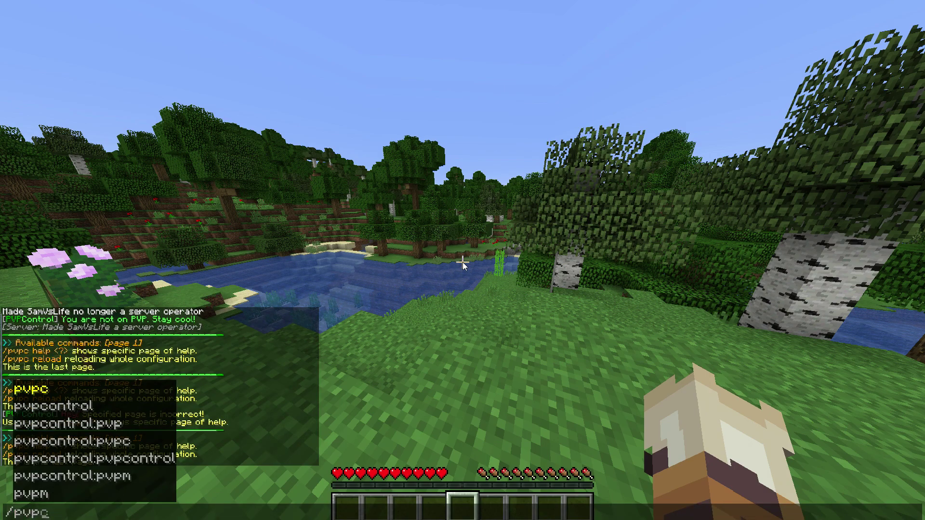
type("eload")
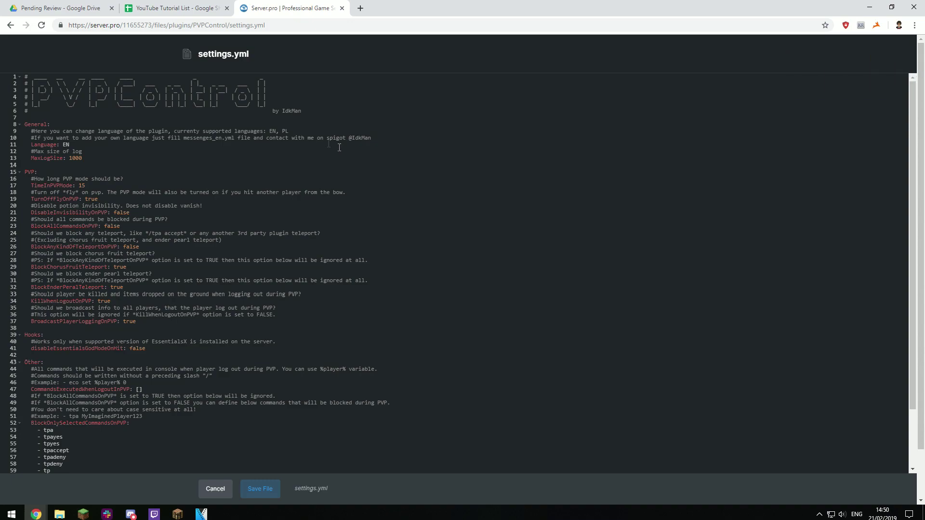
left_click(84, 143)
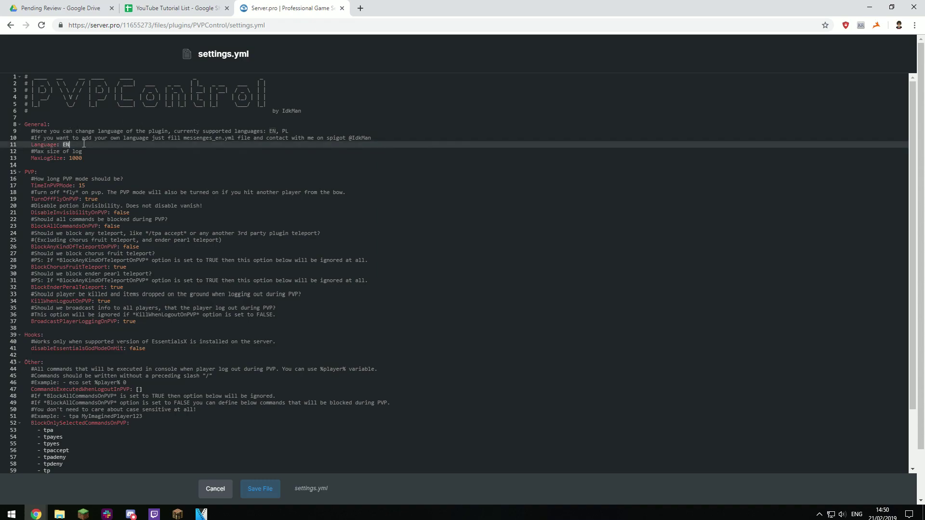
double_click(28, 172)
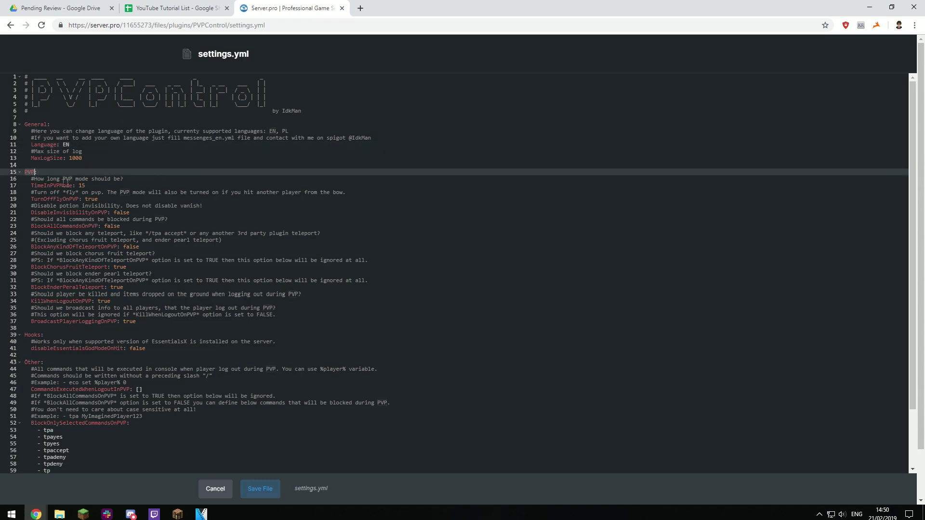
double_click(81, 186)
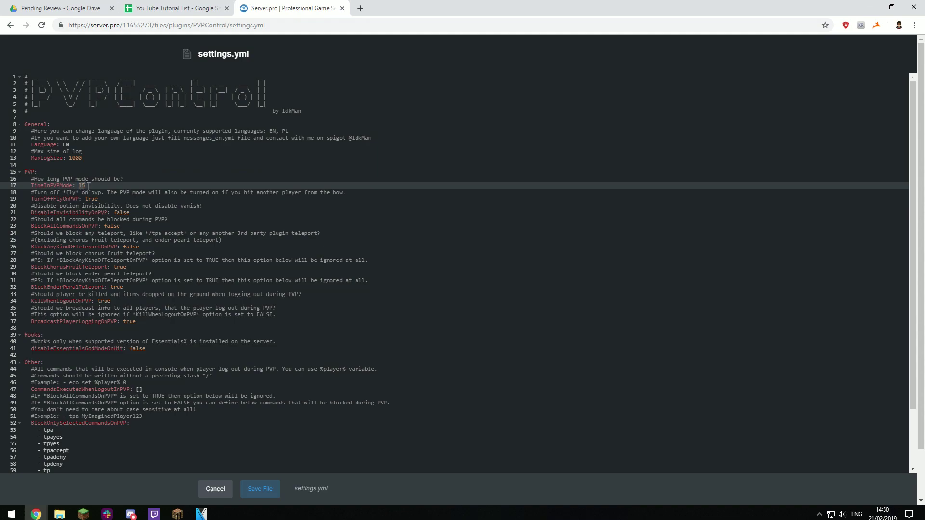
double_click(89, 199)
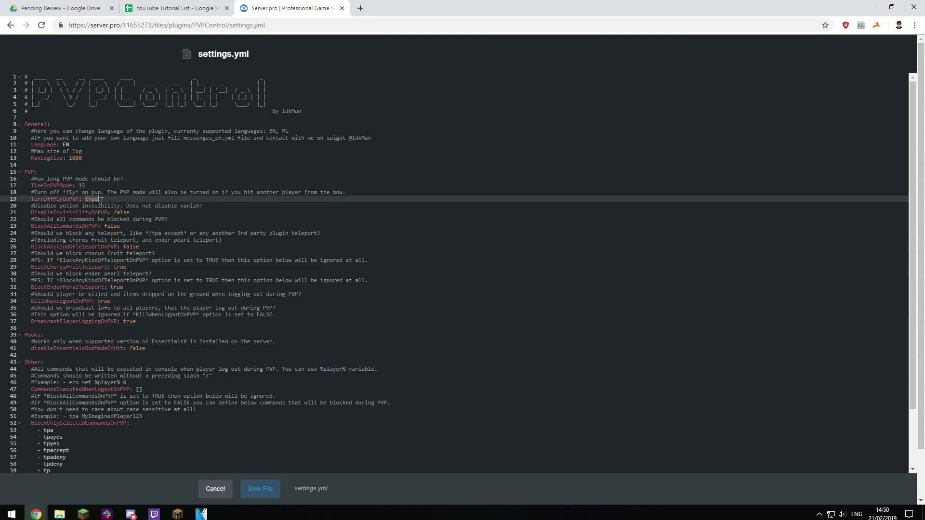
left_click(115, 213)
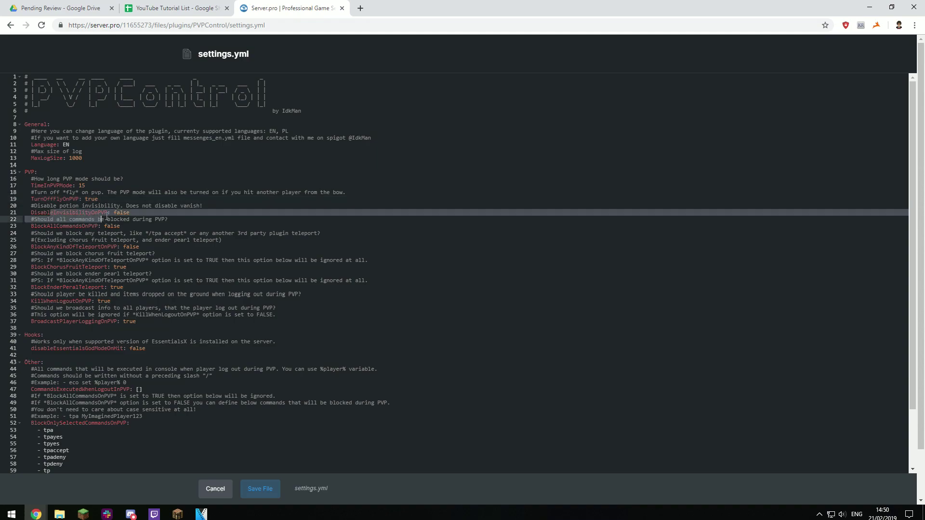
double_click(116, 213)
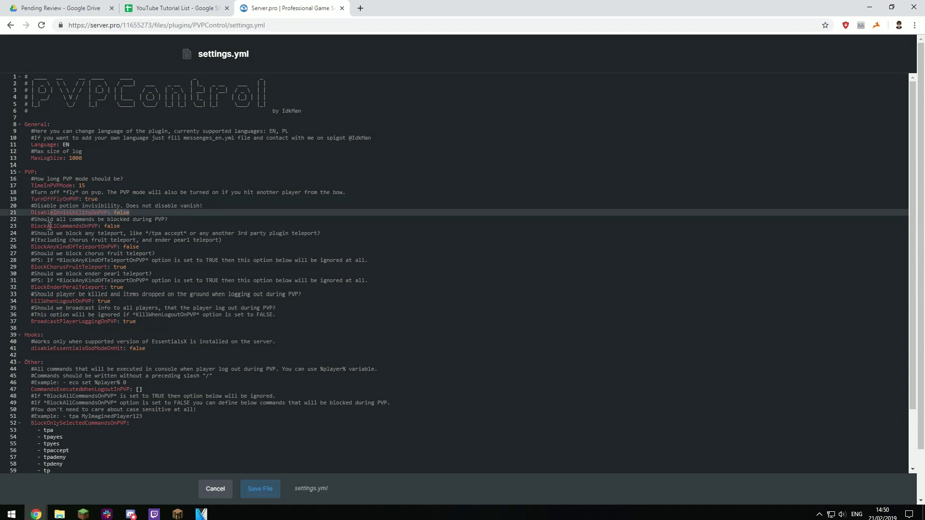
left_click_drag(30, 226, 122, 225)
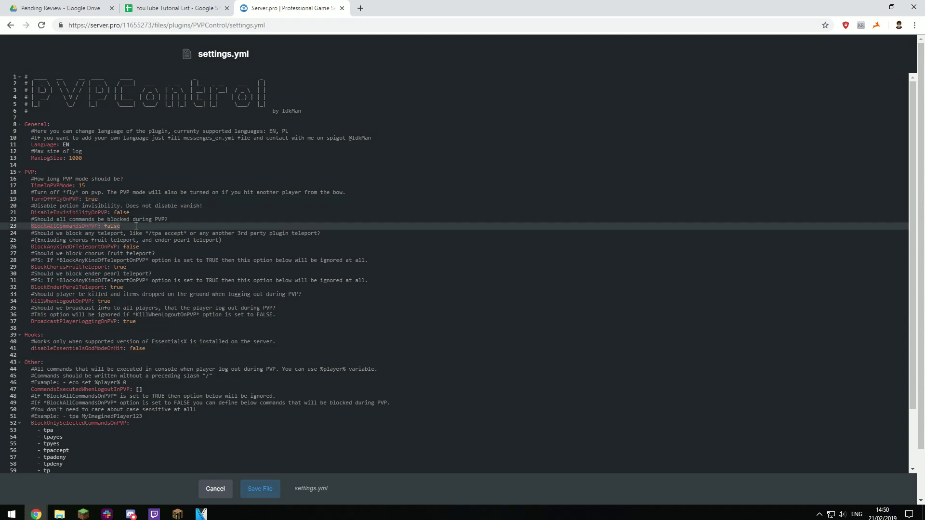
left_click_drag(29, 246, 145, 246)
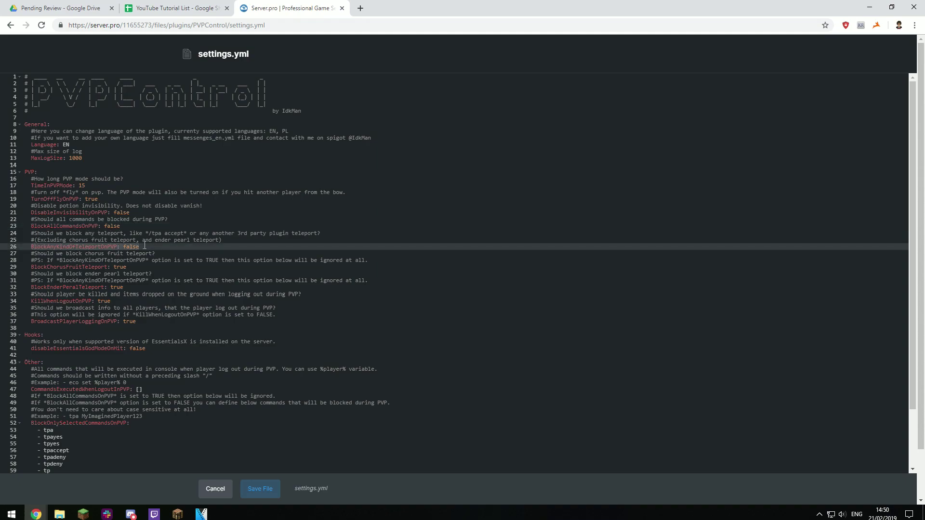
left_click_drag(31, 268, 128, 267)
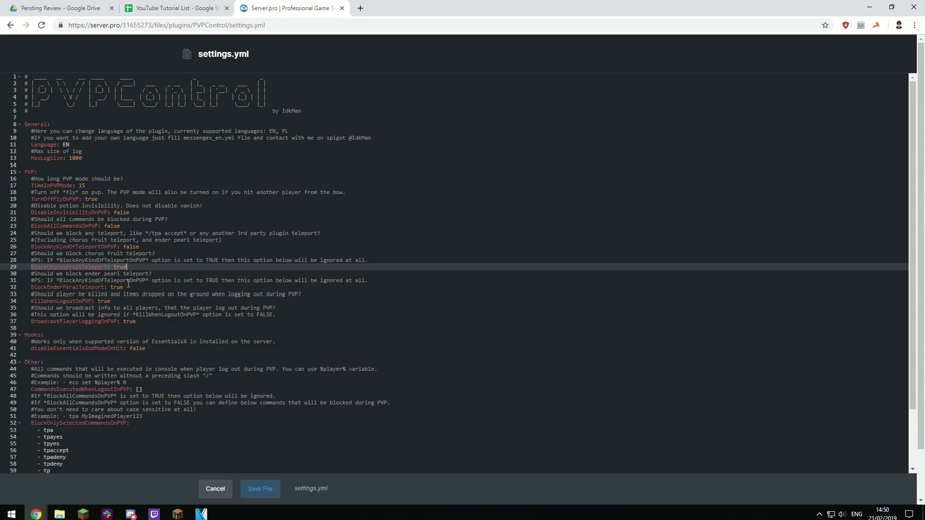
left_click(50, 288)
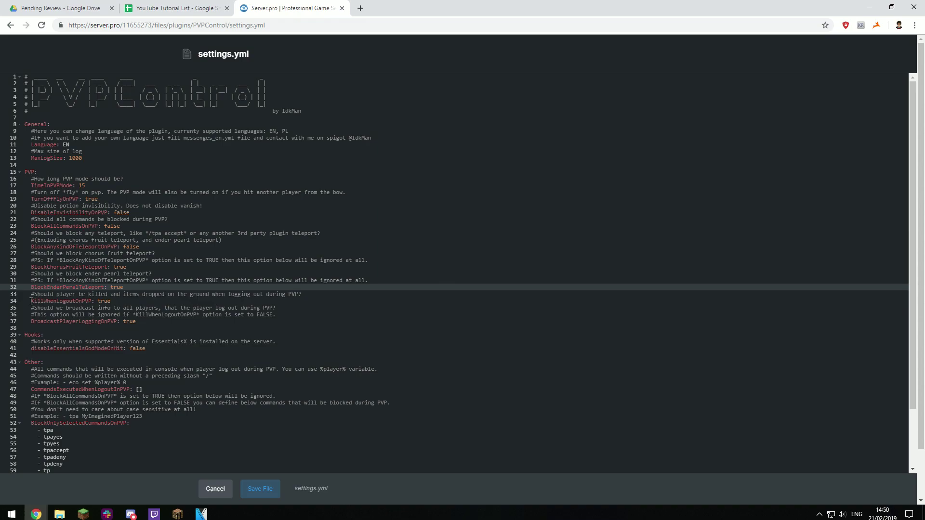
left_click_drag(31, 302, 119, 301)
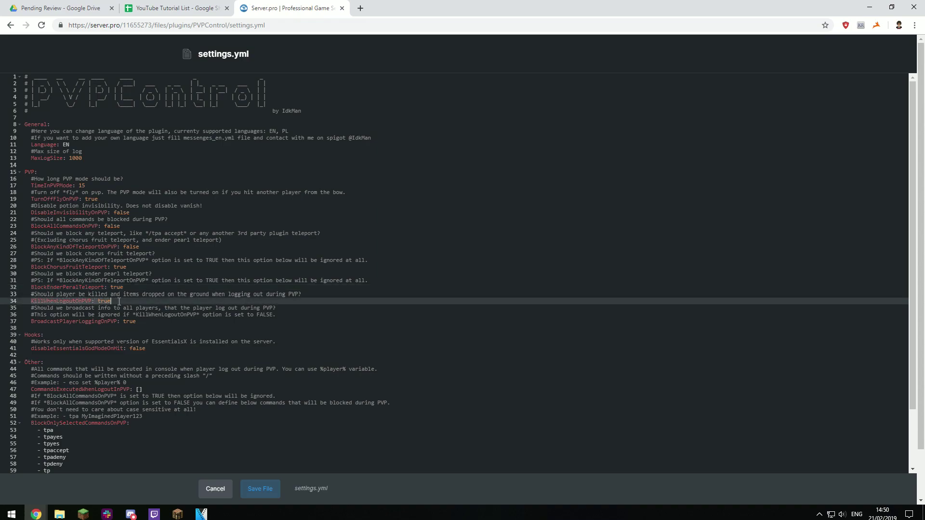
left_click_drag(31, 322, 140, 322)
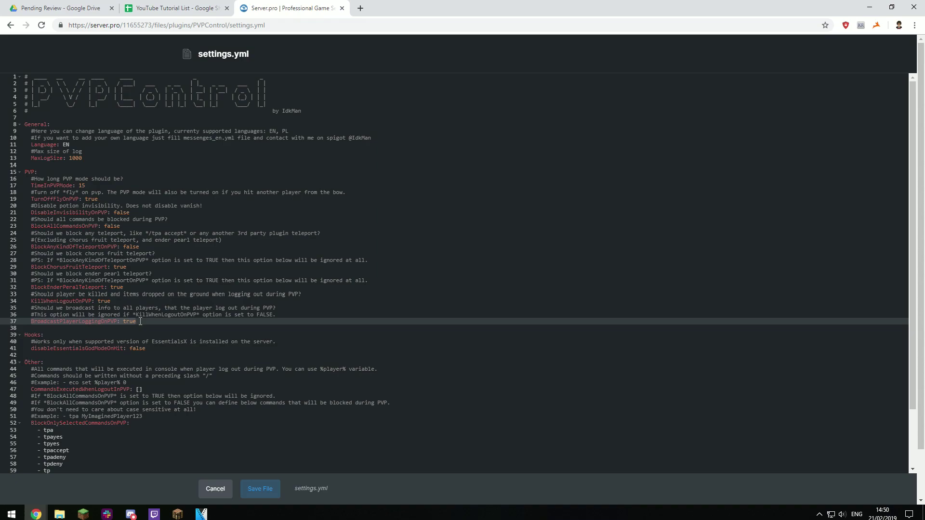
left_click_drag(140, 322, 122, 325)
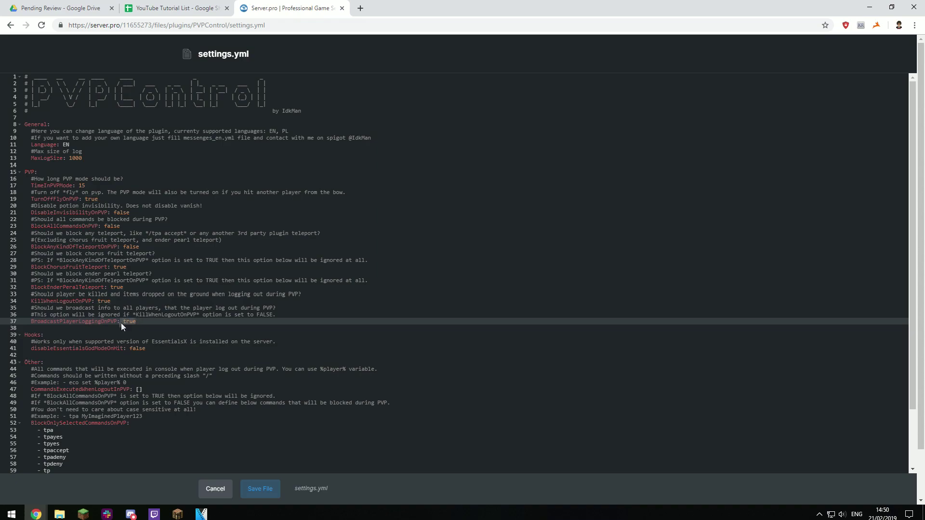
scroll(90, 305, "down", 2)
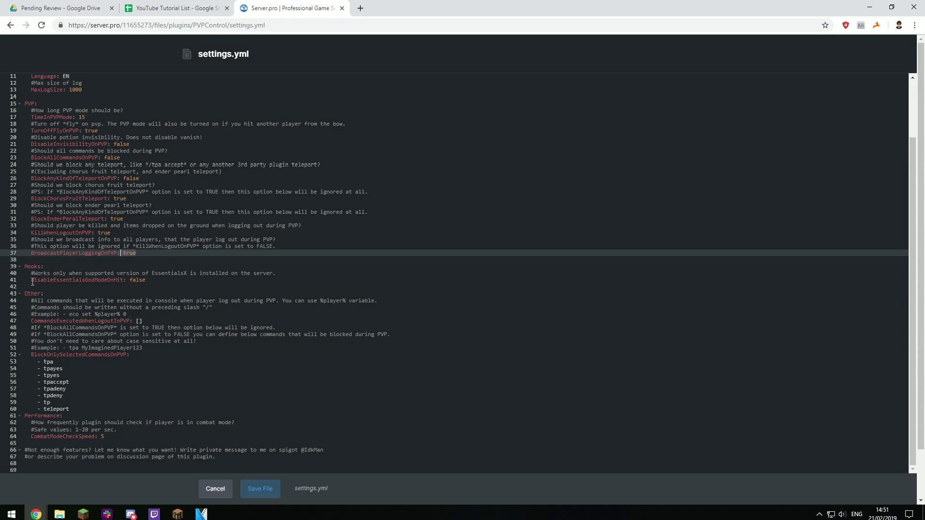
left_click_drag(31, 281, 55, 281)
left_click_drag(105, 283, 145, 284)
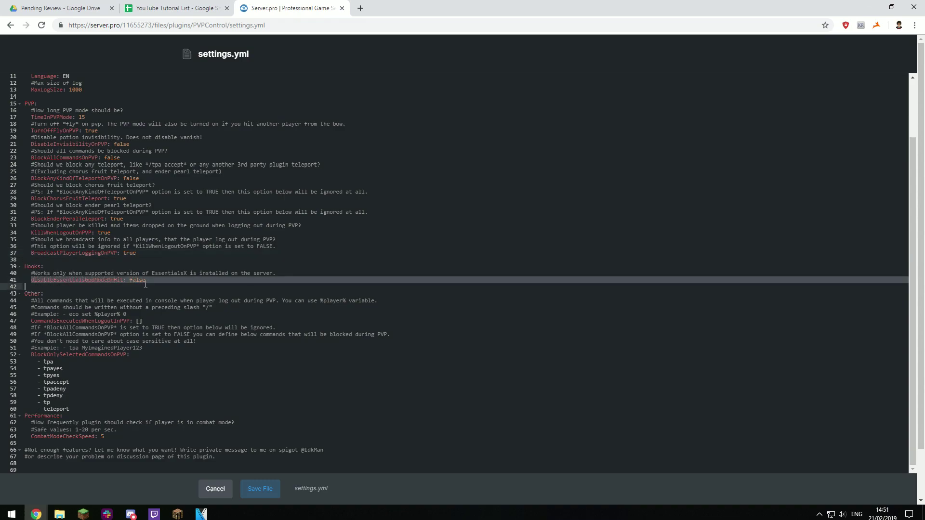
left_click(147, 281)
left_click_drag(147, 282, 131, 282)
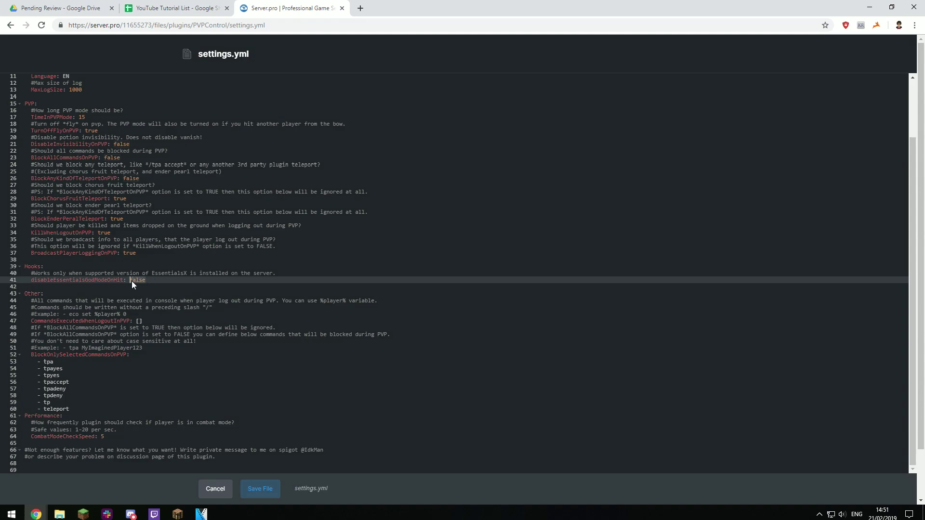
left_click_drag(30, 322, 143, 322)
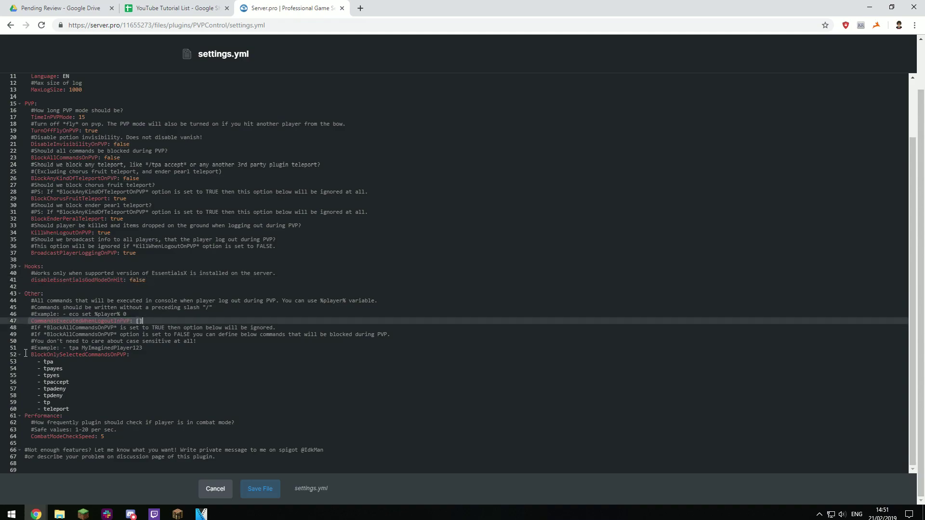
left_click_drag(32, 356, 133, 355)
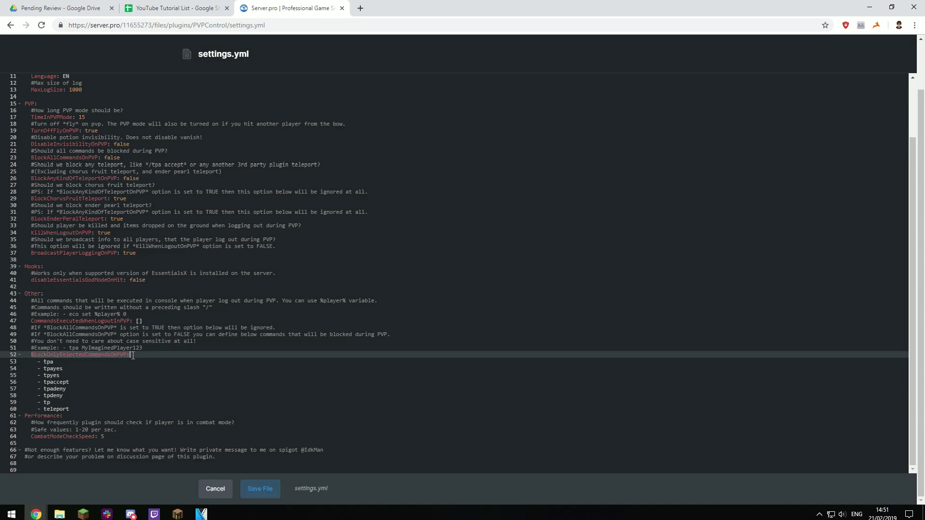
left_click(55, 362)
left_click(56, 369)
left_click(59, 376)
left_click(63, 382)
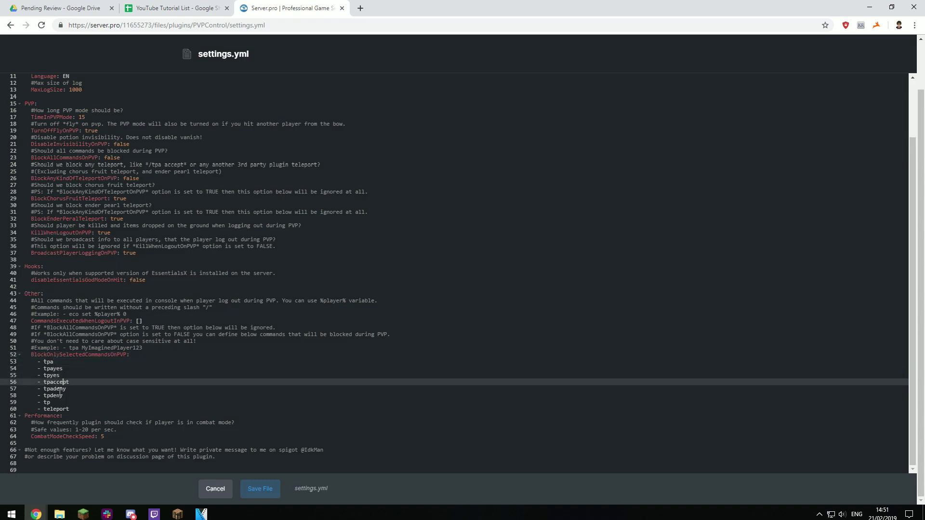
left_click(59, 389)
left_click(56, 396)
left_click(54, 403)
left_click(53, 409)
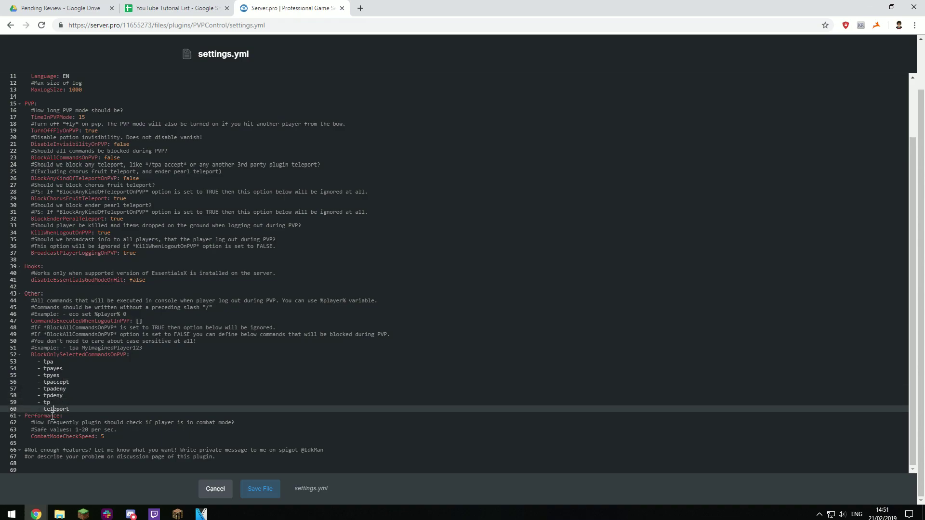
left_click_drag(24, 415, 241, 423)
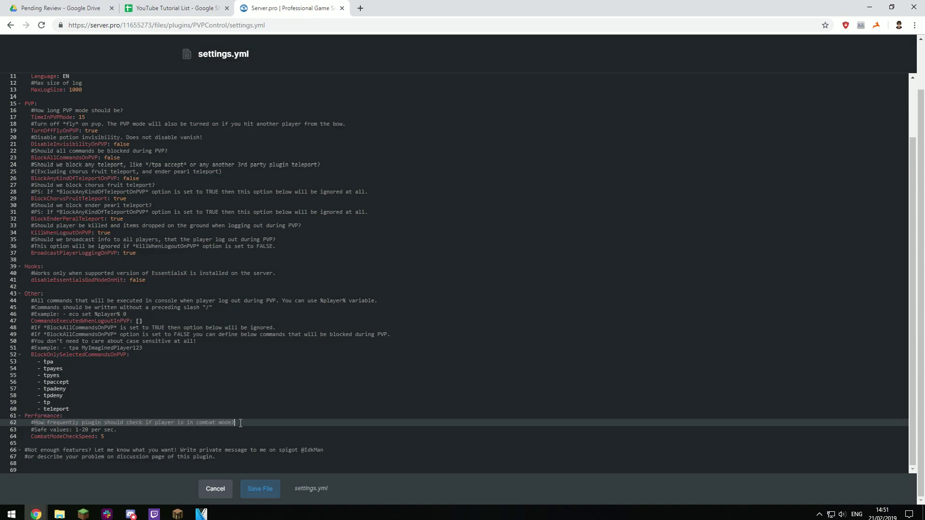
left_click(104, 437)
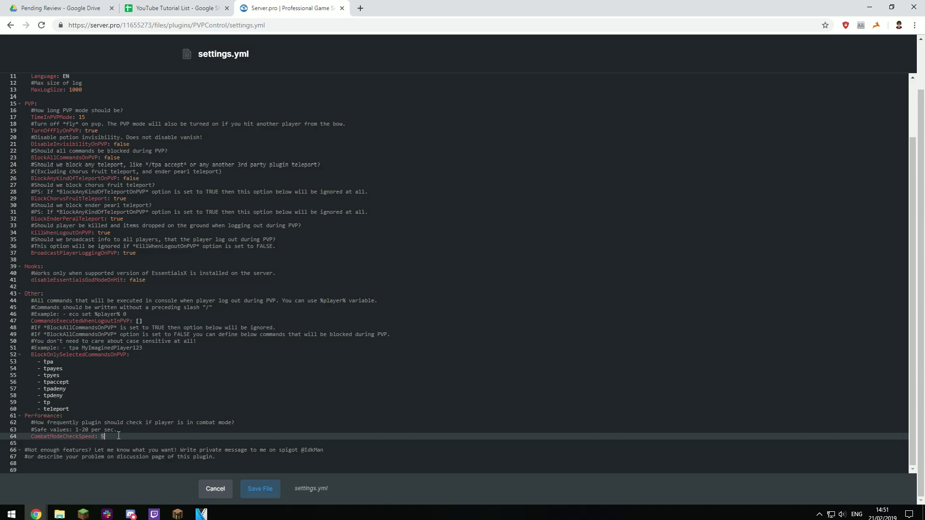
mouse_move(77, 96)
left_mouse_down()
mouse_move(97, 244)
mouse_move(81, 107)
left_mouse_up()
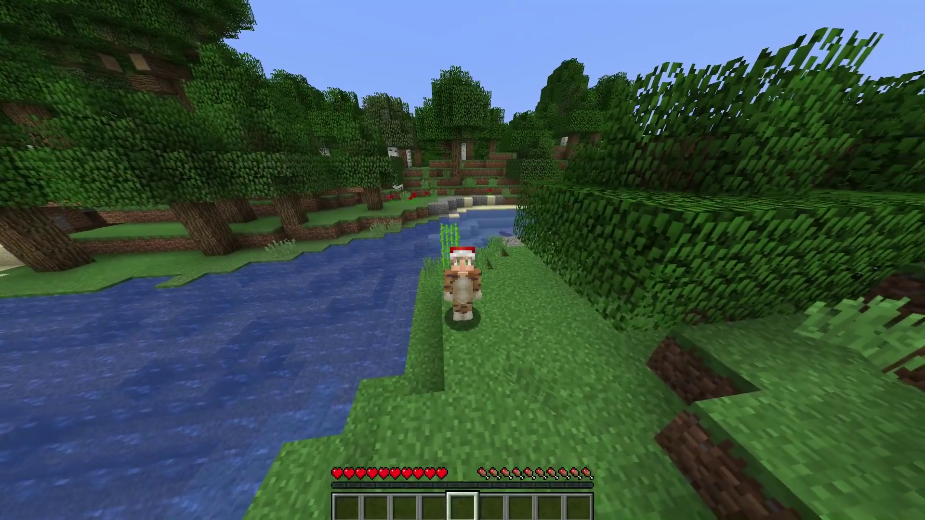